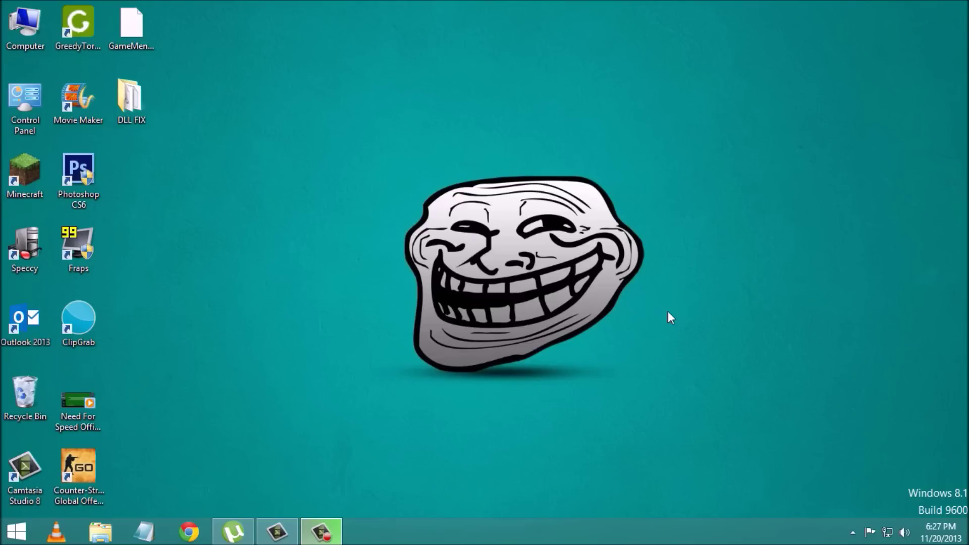
# Delete the old readme.txt, unarc.dll and ISDone.dll from the DLL FIX folder.
pyautogui.doubleClick(126, 99)
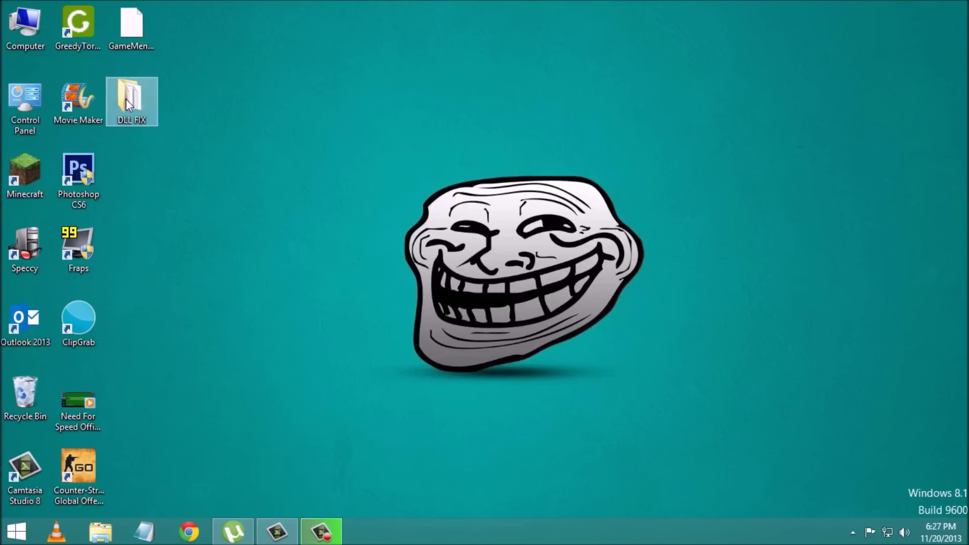
pyautogui.click(381, 181)
pyautogui.press('Delete')
pyautogui.click(380, 177)
pyautogui.press('Delete')
pyautogui.click(381, 148)
pyautogui.press('Delete')
pyautogui.click(773, 60)
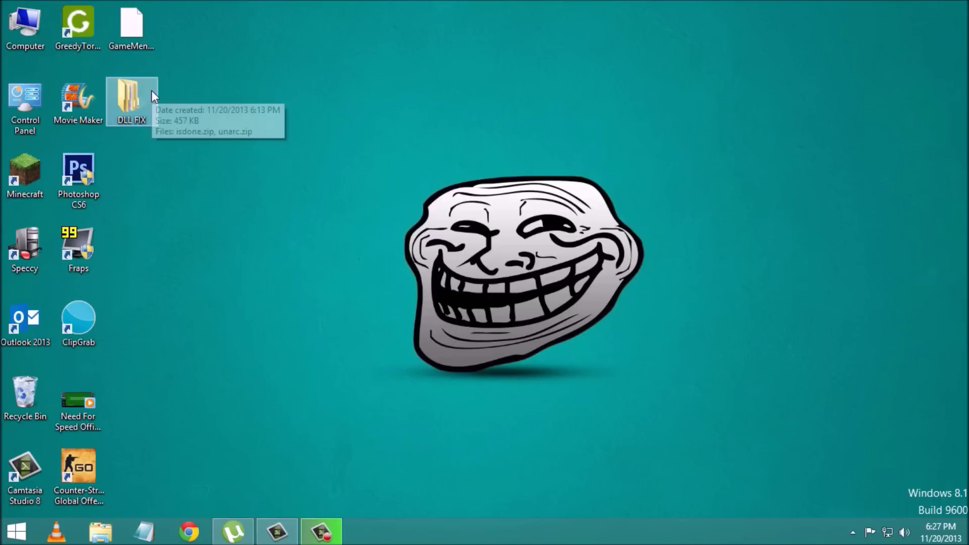
# Extract both zip archives into DLL FIX, replacing files, then select ISDone.dll and unarc.dll.
pyautogui.doubleClick(132, 97)
pyautogui.moveTo(350, 188)
pyautogui.mouseDown()
pyautogui.moveTo(367, 144)
pyautogui.moveTo(374, 174)
pyautogui.mouseUp()
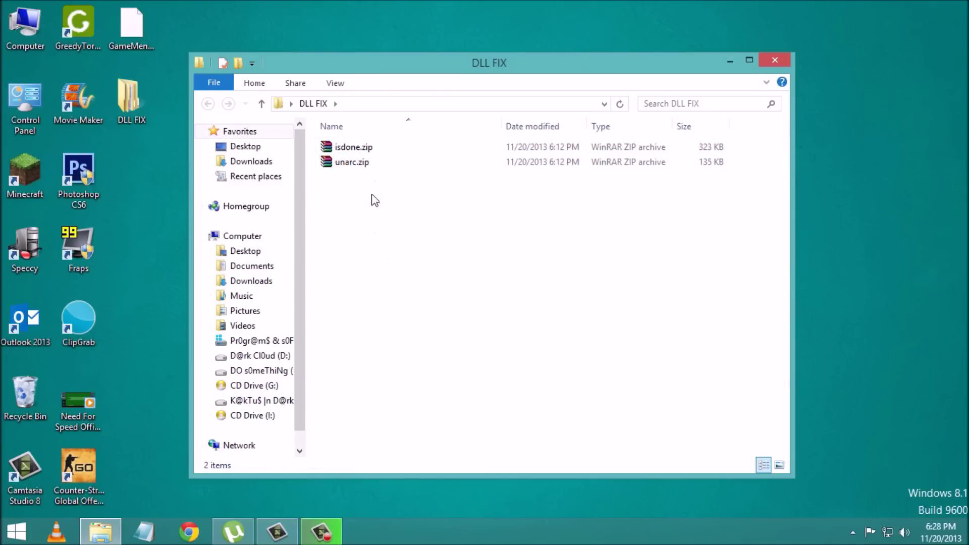
pyautogui.moveTo(371, 184); pyautogui.dragTo(375, 145)
pyautogui.rightClick(375, 141)
pyautogui.click(436, 275)
pyautogui.click(475, 341)
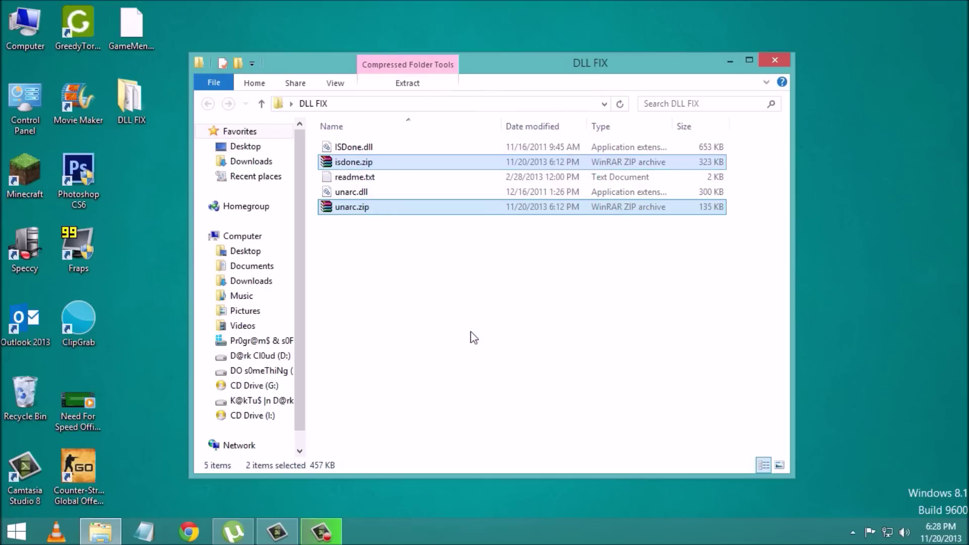
pyautogui.click(381, 149)
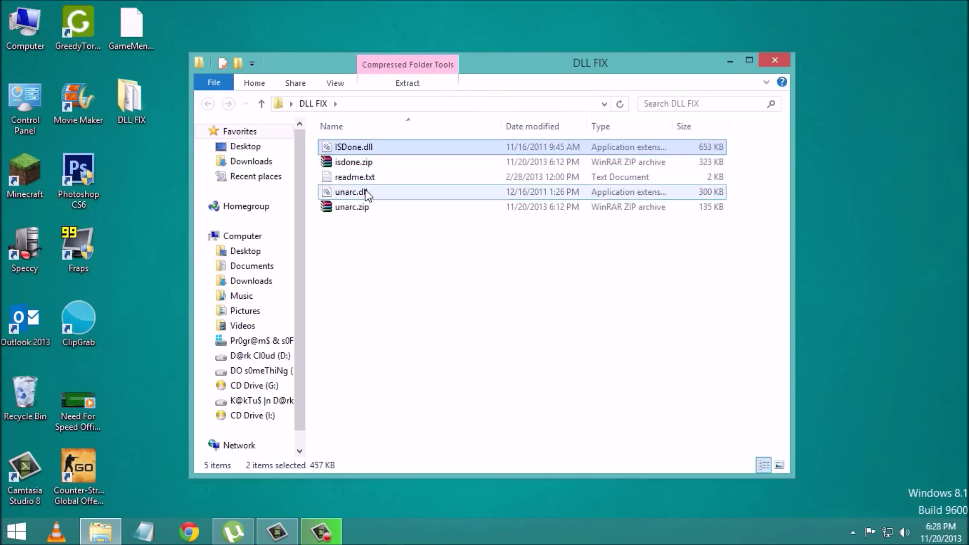
pyautogui.keyDown('ctrl'); pyautogui.click(366, 185); pyautogui.keyUp('ctrl')
# Copy ISDone.dll and unarc.dll, then navigate to C:\Windows\System32.
pyautogui.rightClick(383, 153)
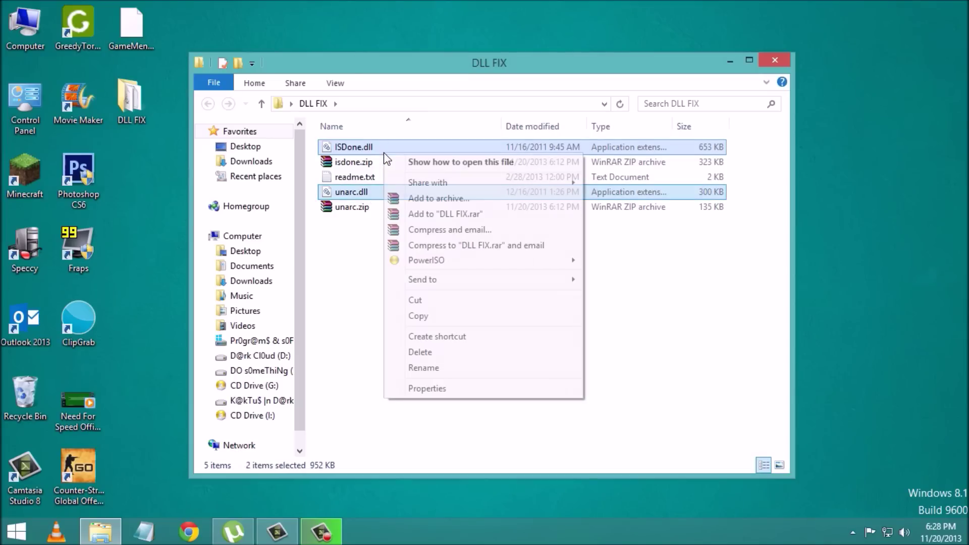
pyautogui.click(430, 320)
pyautogui.click(748, 60)
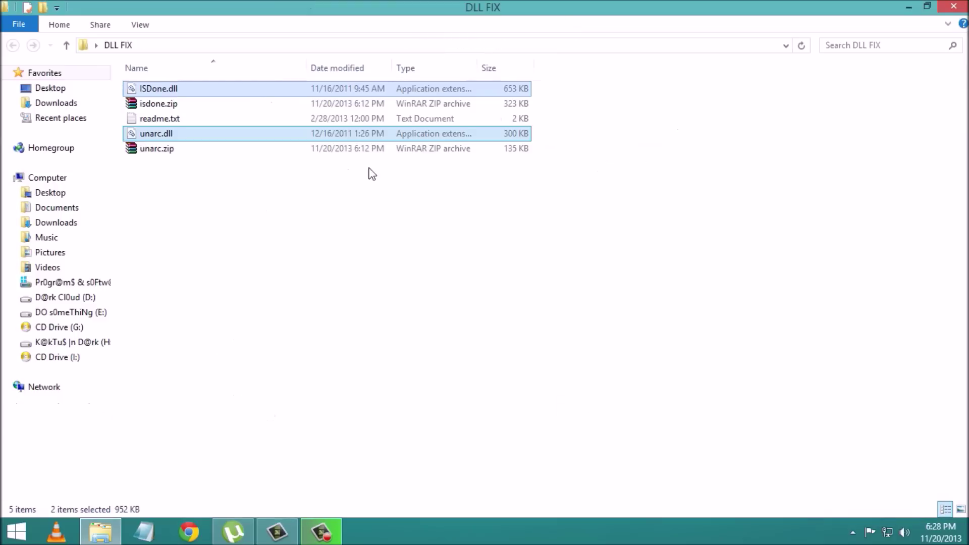
pyautogui.click(69, 282)
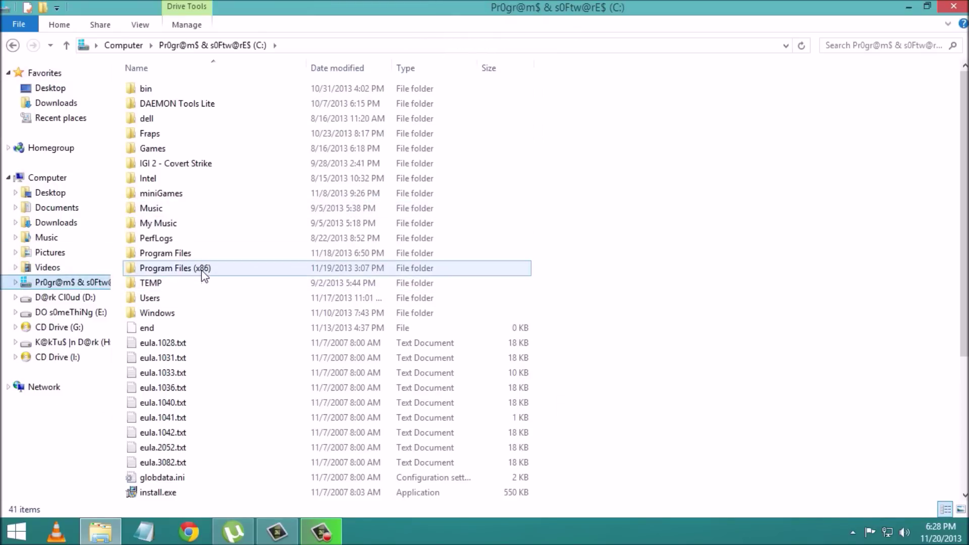
pyautogui.doubleClick(197, 312)
pyautogui.scroll(-6, 231, 392)
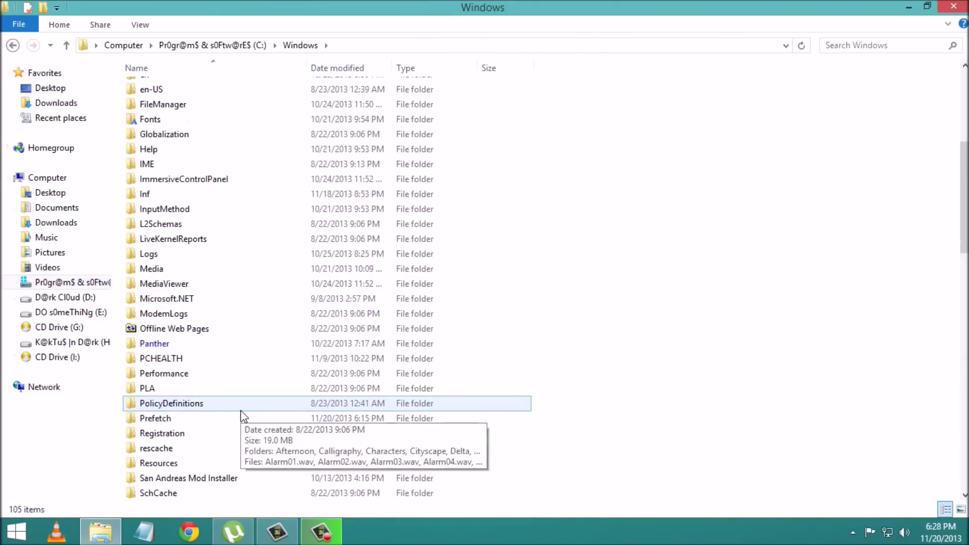
pyautogui.press('s')
pyautogui.press('s')
pyautogui.press('s')
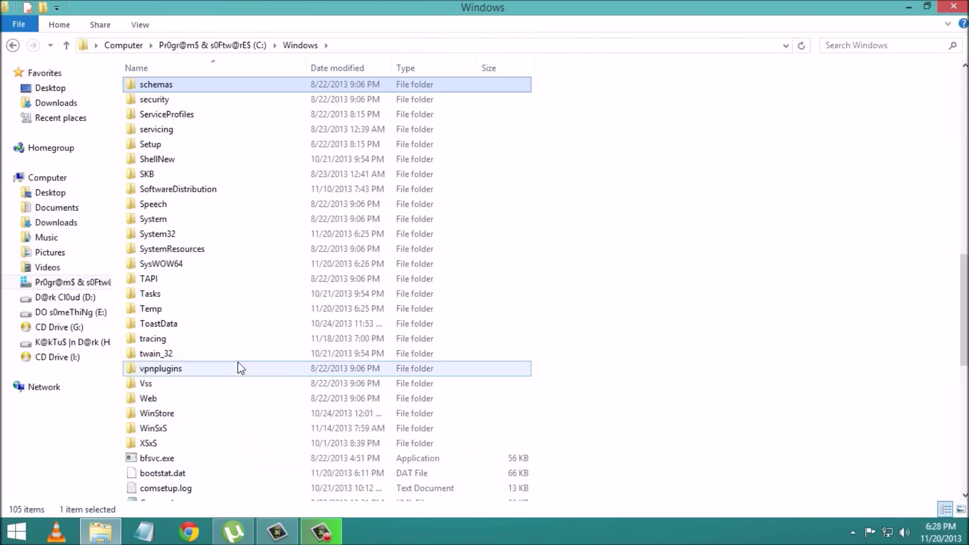
pyautogui.press('s')
pyautogui.press('s')
pyautogui.doubleClick(210, 240)
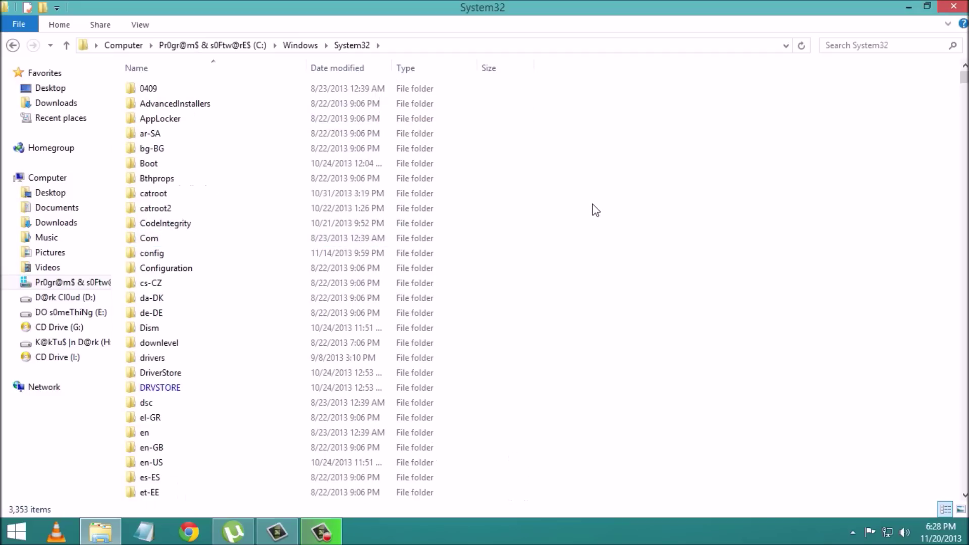
# Paste the DLLs into System32, replacing existing files with administrator permission.
pyautogui.rightClick(592, 204)
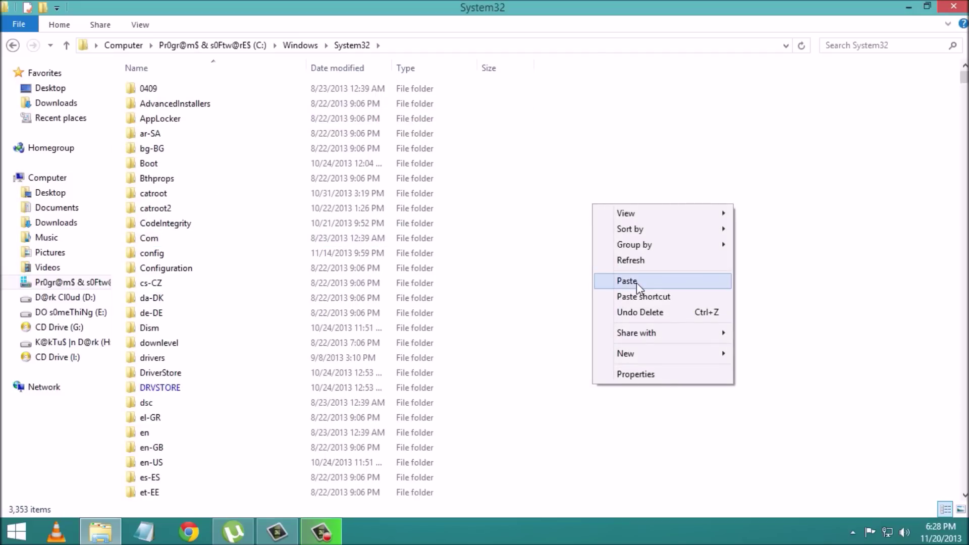
pyautogui.click(636, 282)
pyautogui.click(464, 153)
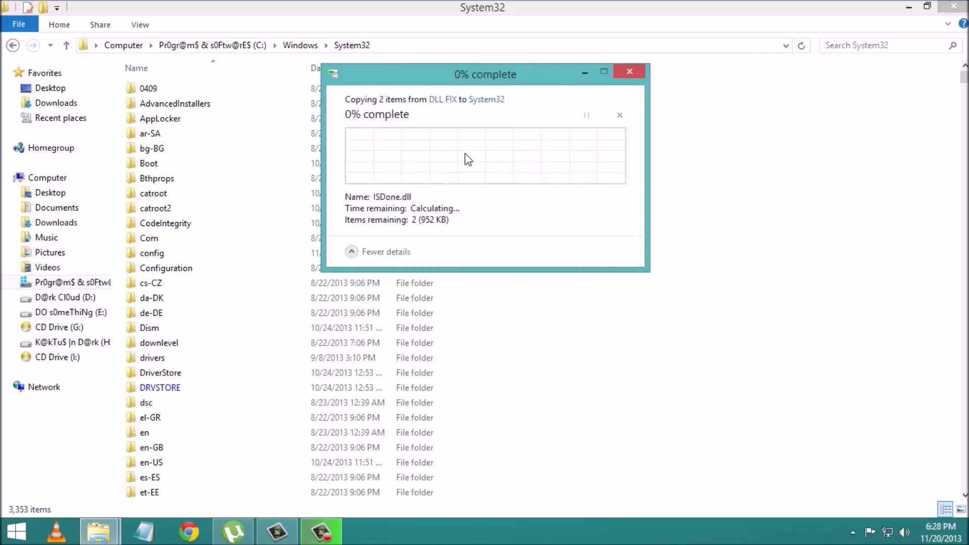
pyautogui.click(427, 194)
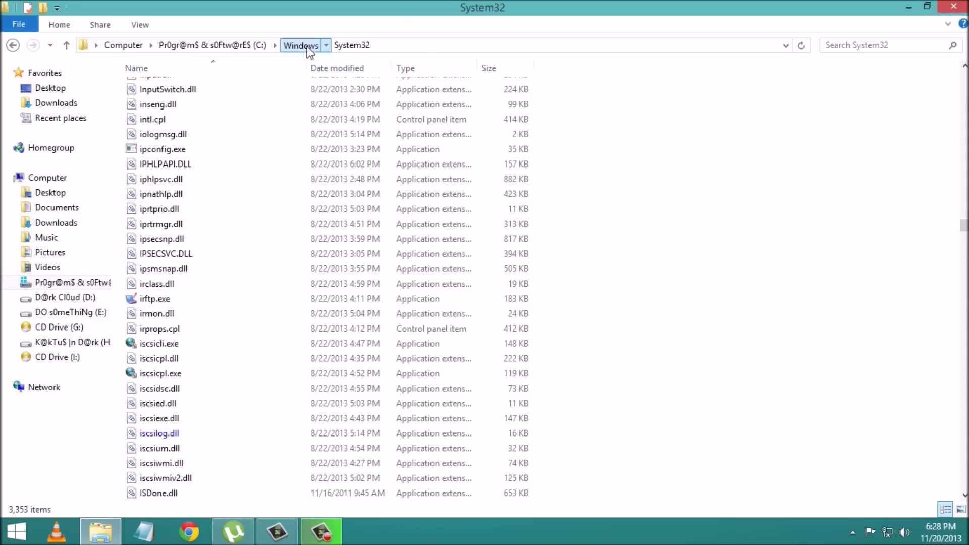
# Go back up to the Windows folder and open SysWOW64.
pyautogui.click(301, 46)
pyautogui.scroll(-3, 295, 371)
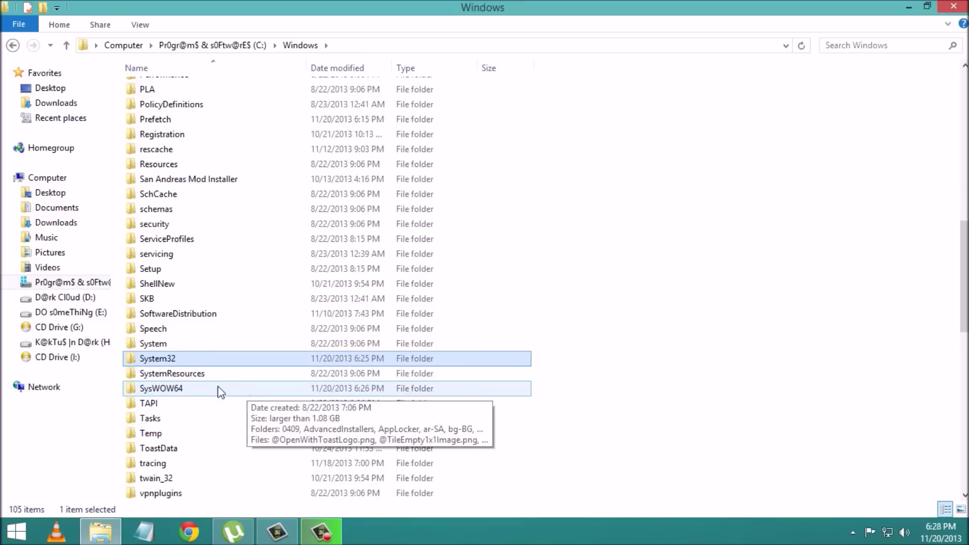
pyautogui.doubleClick(177, 394)
pyautogui.rightClick(850, 303)
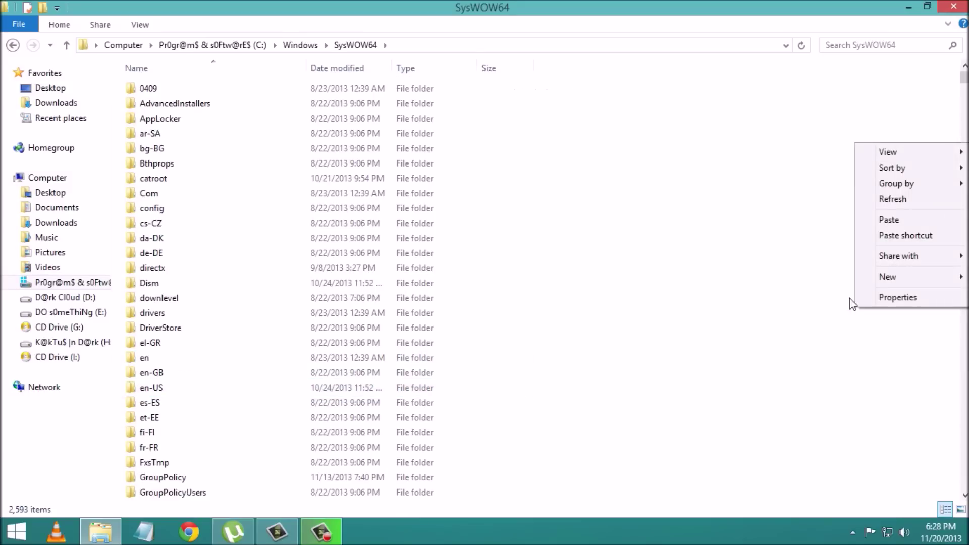
pyautogui.click(691, 113)
# Paste the DLLs into SysWOW64 with admin permission, replacing existing files, and close the window.
pyautogui.rightClick(627, 174)
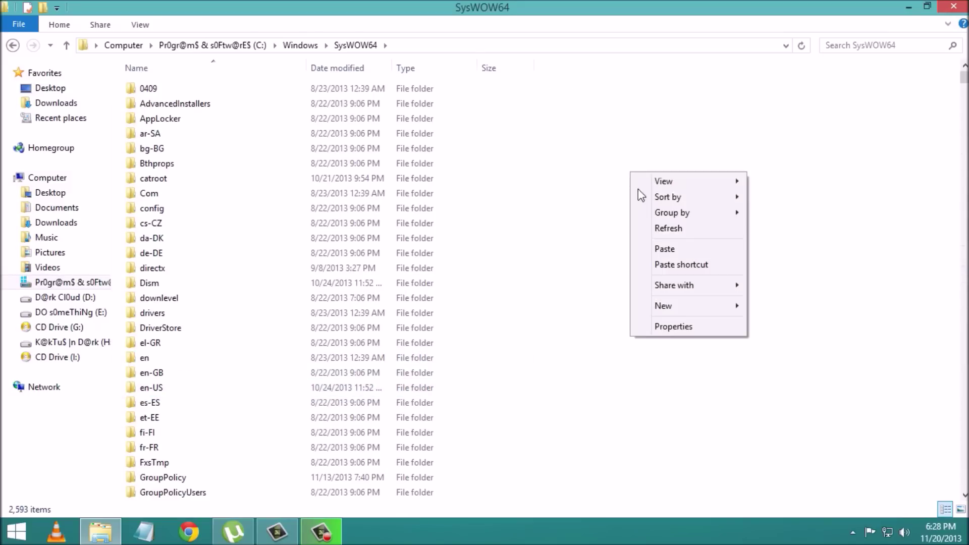
pyautogui.click(676, 243)
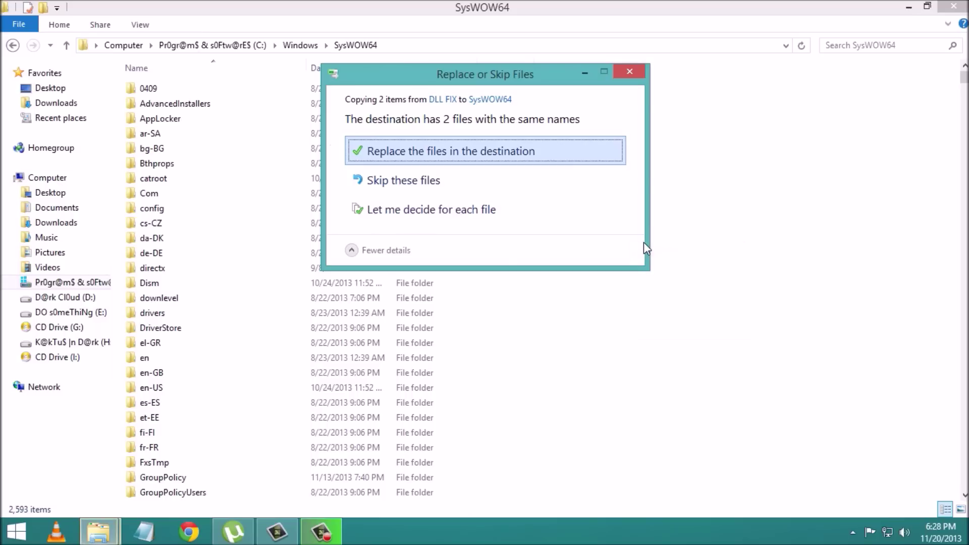
pyautogui.click(472, 151)
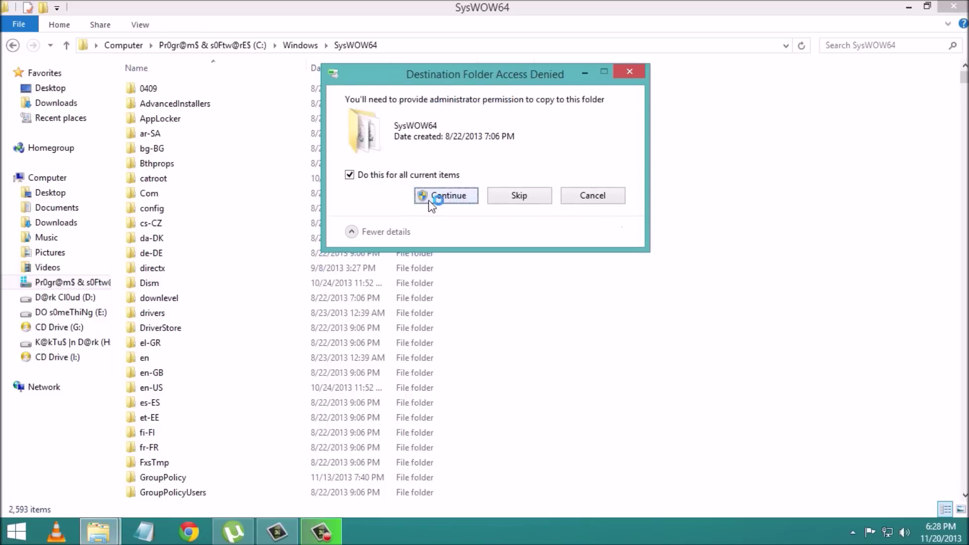
pyautogui.click(434, 198)
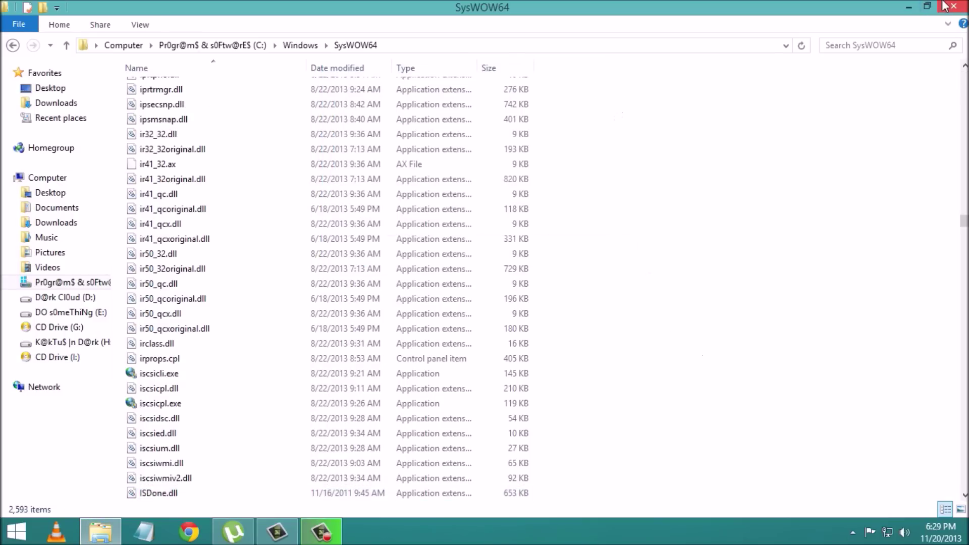
pyautogui.click(951, 6)
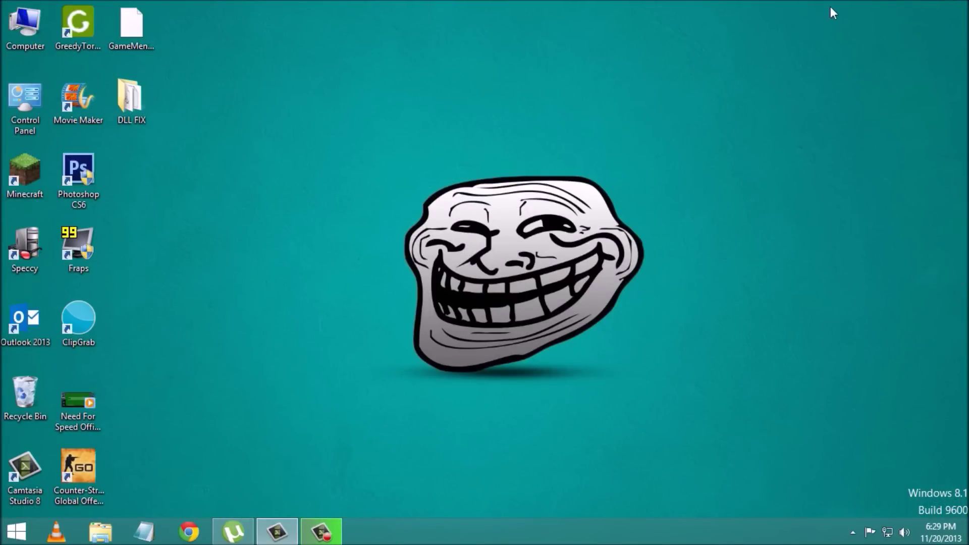
# Bring up the power options from the Settings pane, then dismiss them.
pyautogui.click(941, 409)
pyautogui.click(848, 446)
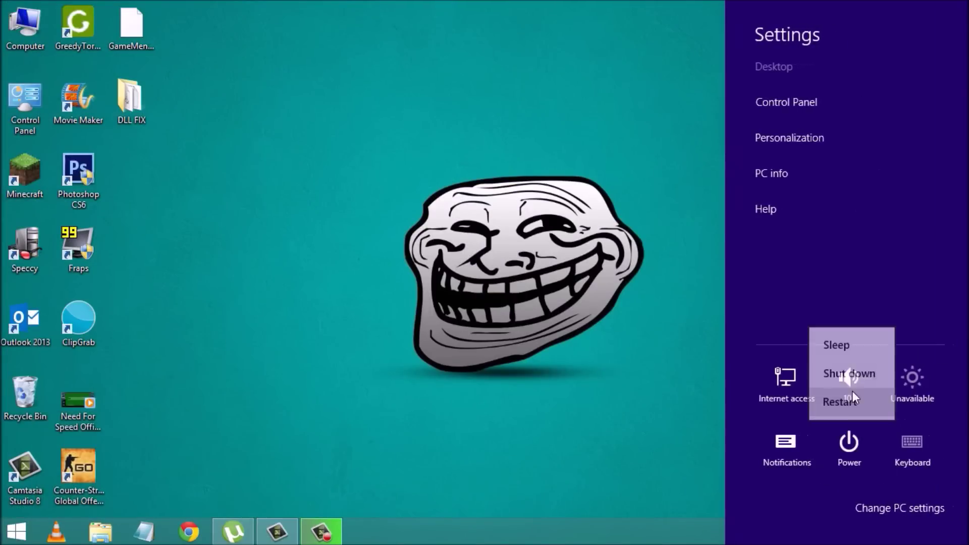
pyautogui.click(528, 211)
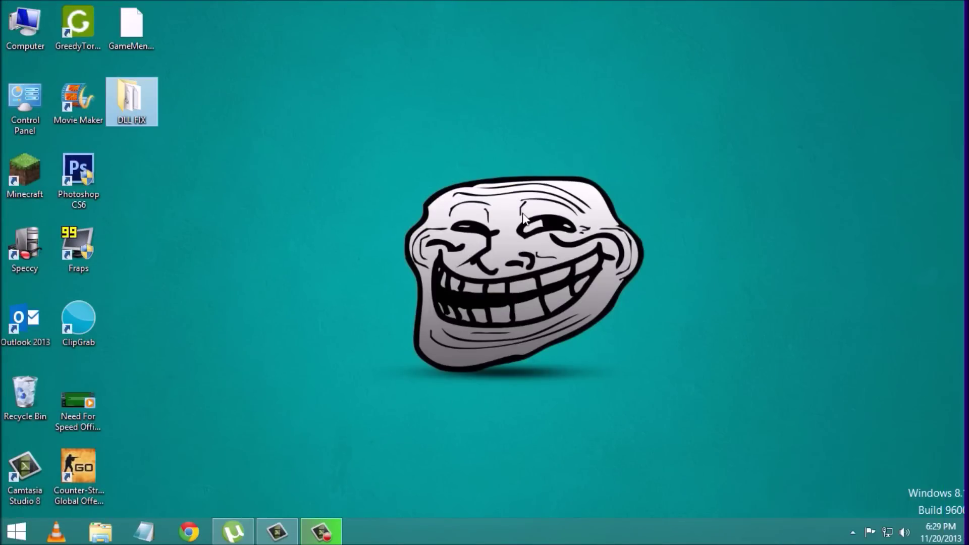
# Refresh the desktop several times from its right-click menu.
pyautogui.rightClick(518, 199)
pyautogui.rightClick(548, 230)
pyautogui.click(580, 276)
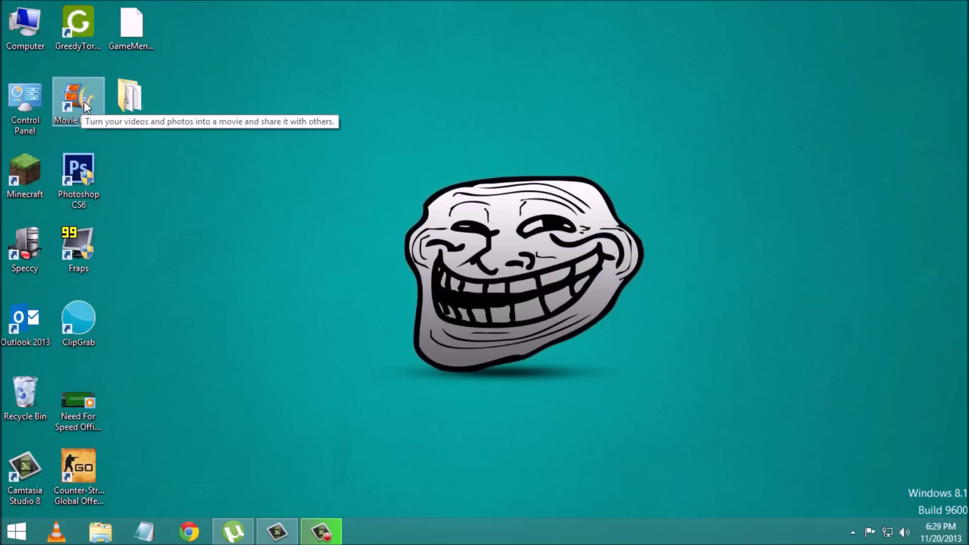
pyautogui.rightClick(301, 106)
pyautogui.click(345, 148)
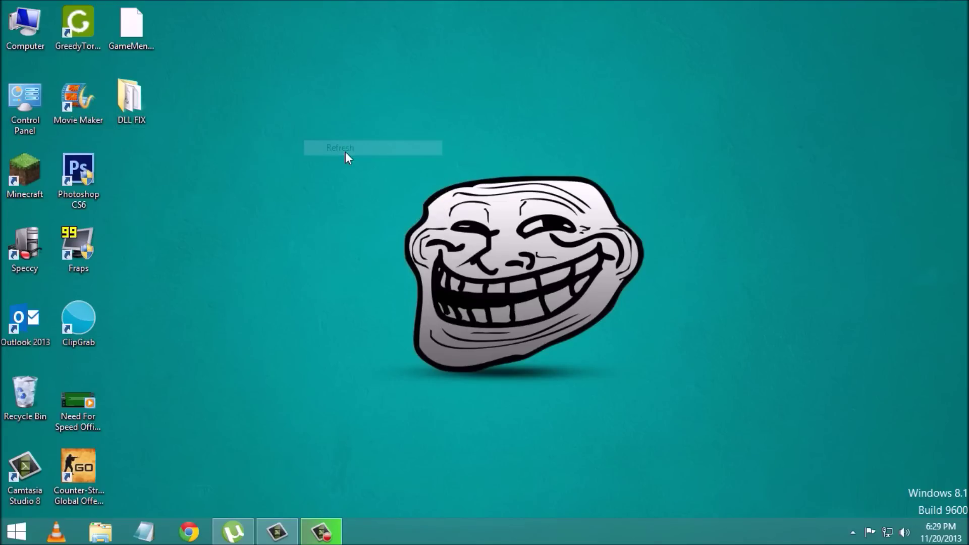
pyautogui.rightClick(345, 151)
pyautogui.click(377, 193)
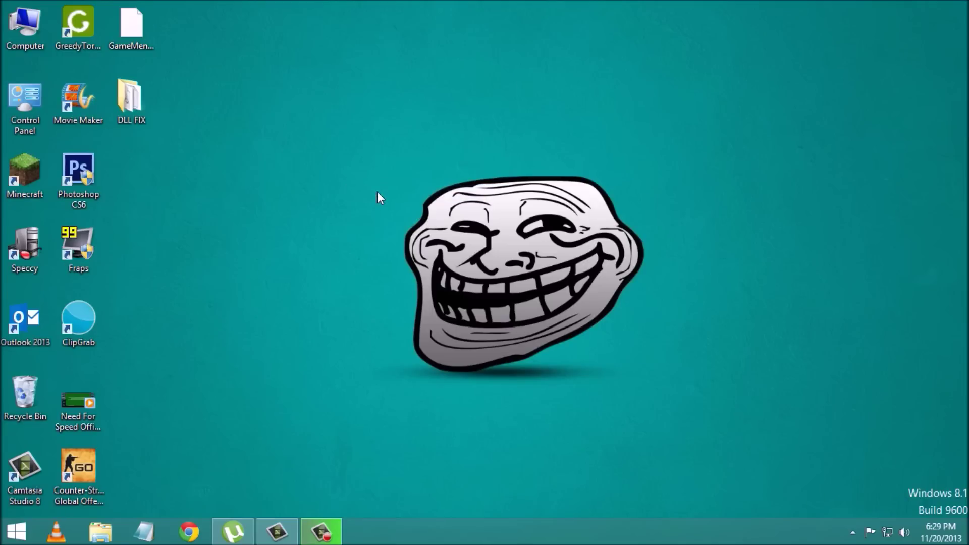